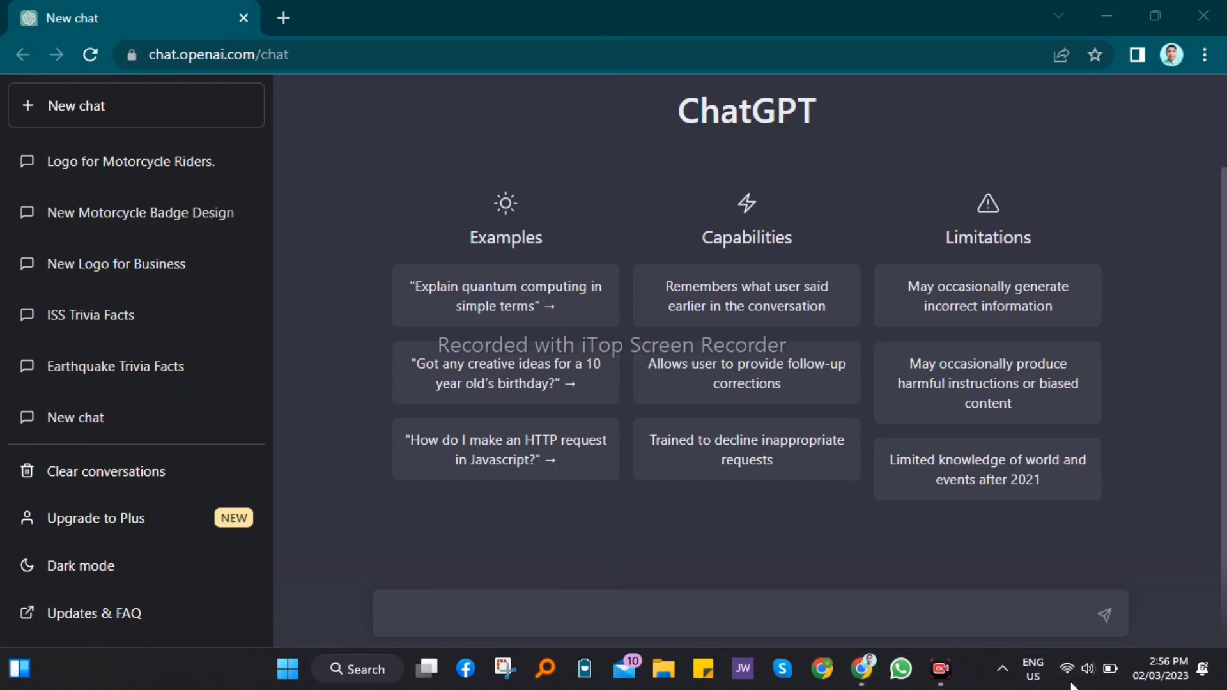
Step: Turn Wi-Fi off and back on in Windows Quick Settings, then show the available networks list
{"action": "left_click", "coordinate": [1072, 669]}
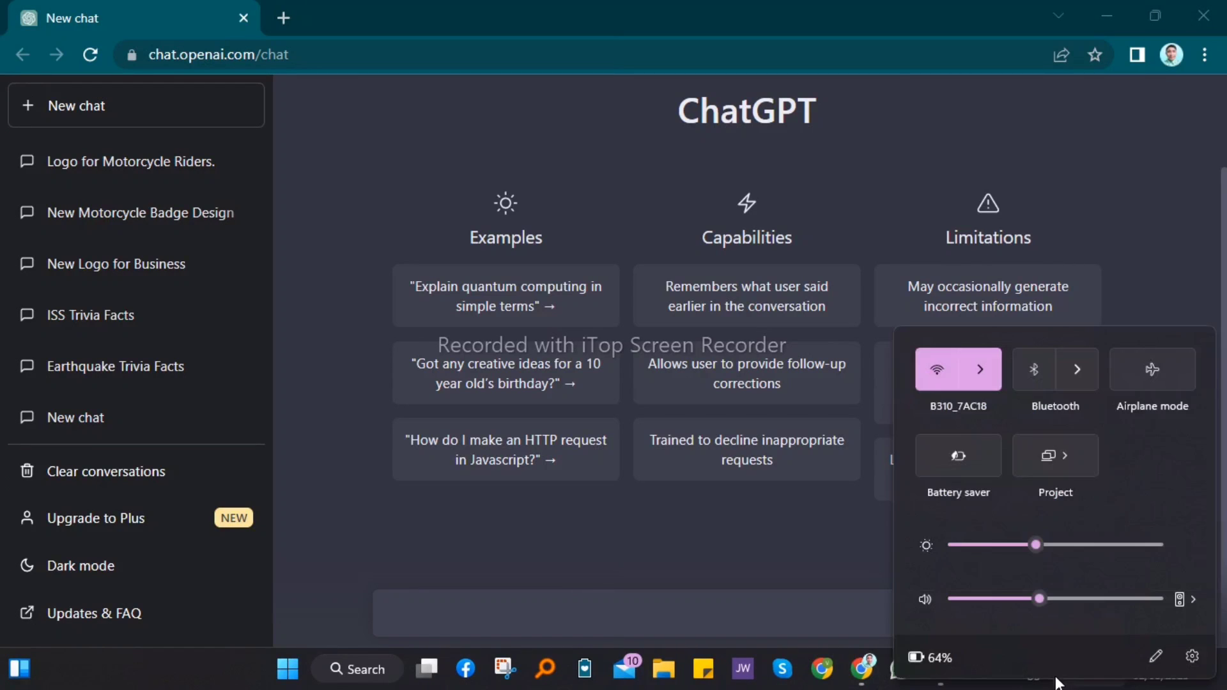
{"action": "left_click", "coordinate": [951, 371]}
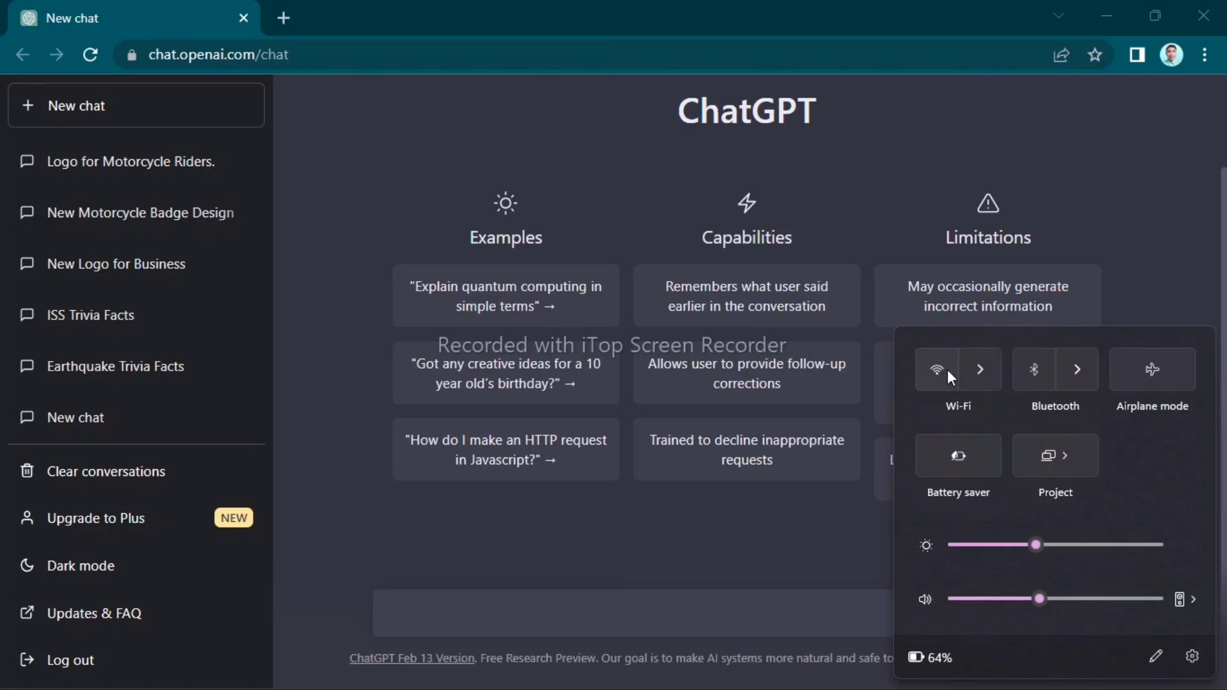
{"action": "left_click", "coordinate": [980, 370]}
{"action": "left_click", "coordinate": [1189, 344]}
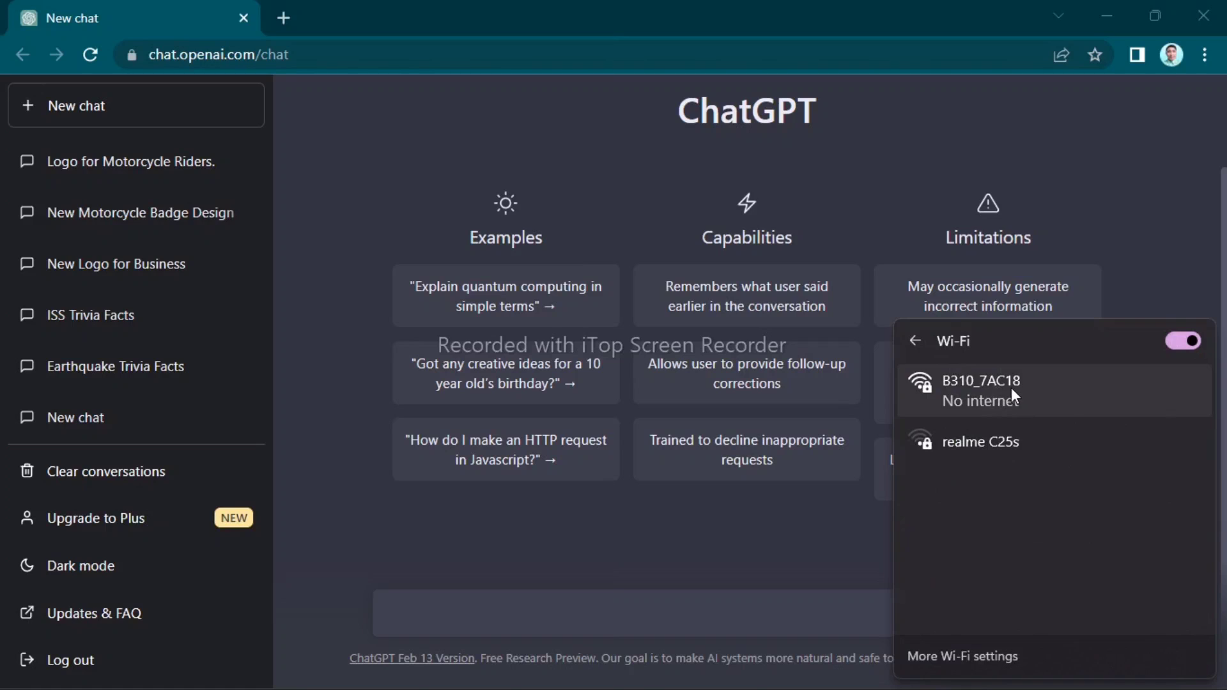
{"action": "left_click", "coordinate": [1120, 218]}
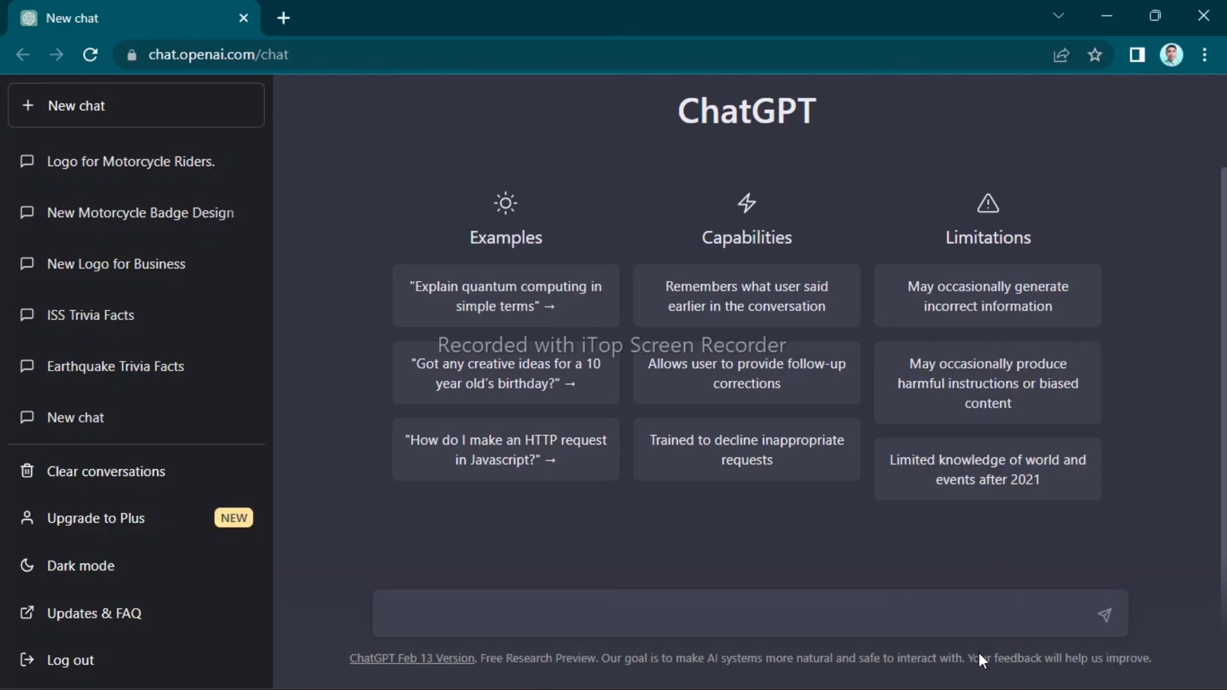